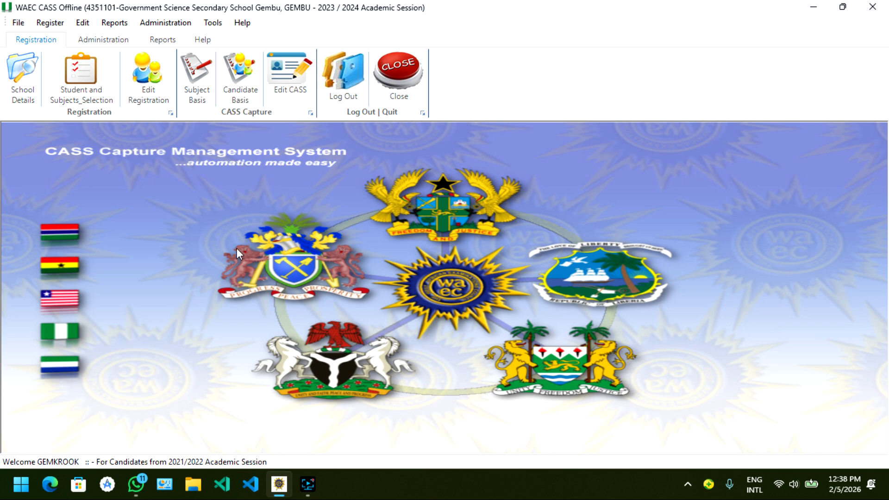
Open the student registration form and go through the student's name fields and the parent or guardian's phone and email fields.
click(88, 79)
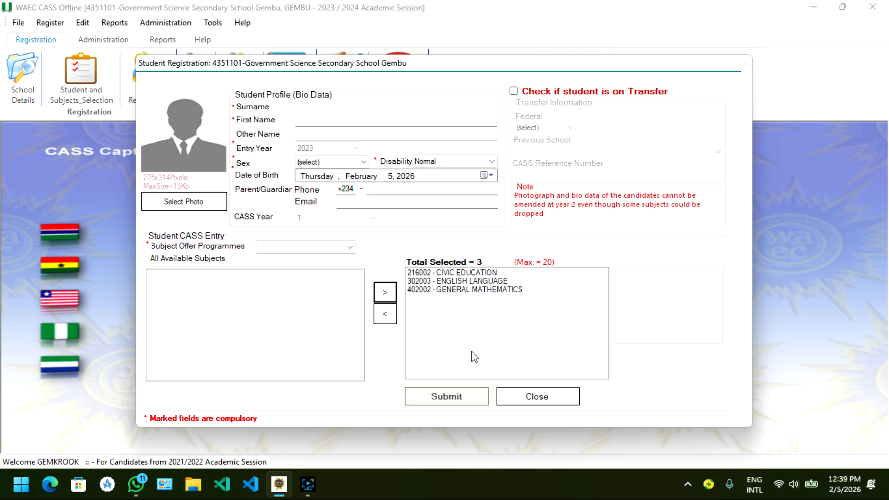
click(353, 108)
click(375, 122)
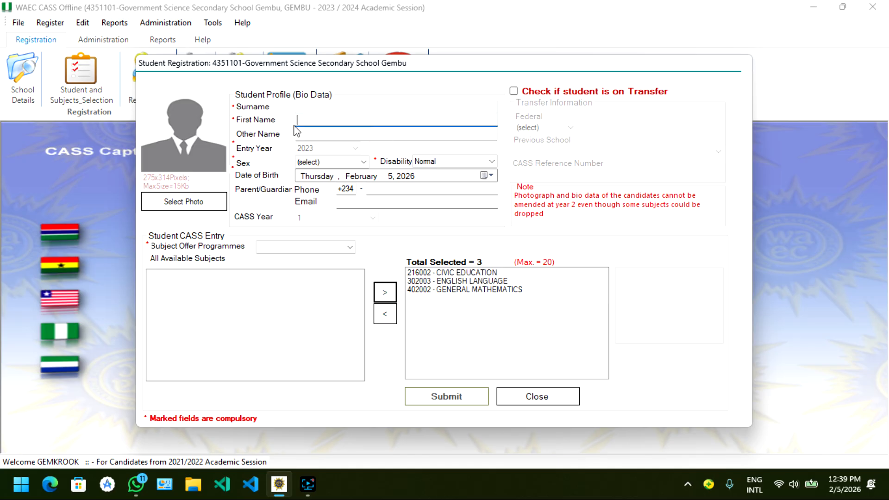
click(318, 134)
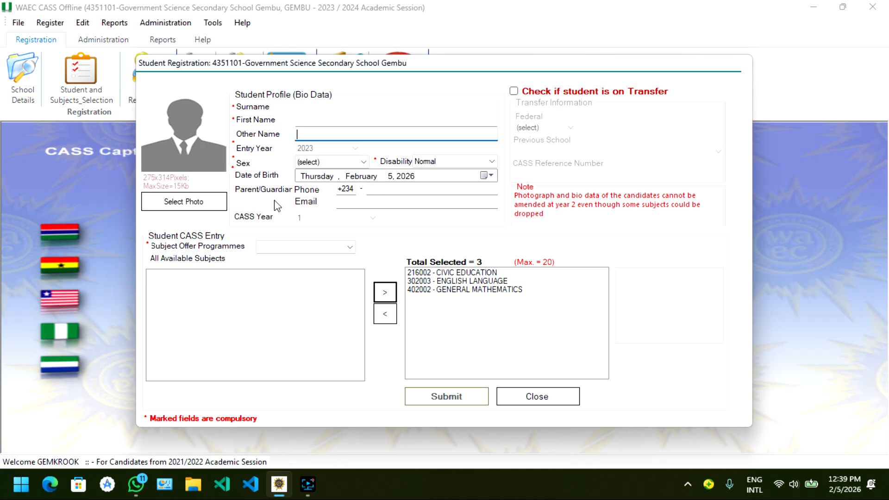
click(368, 190)
click(371, 199)
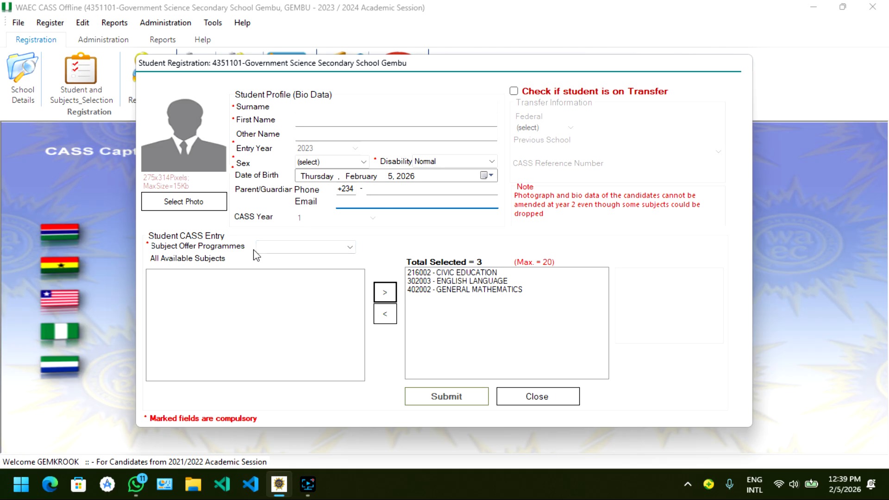
Look through the available subjects for the Business, Humanities and Science programmes and close the student registration form.
click(276, 248)
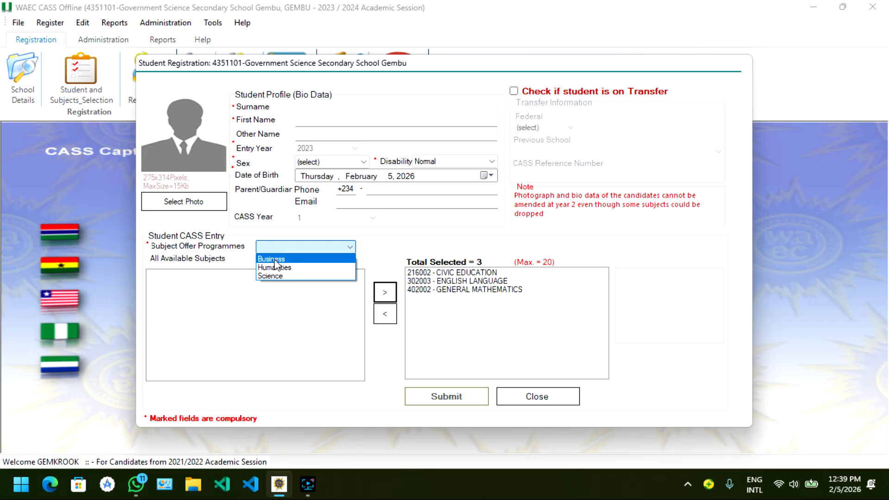
click(274, 259)
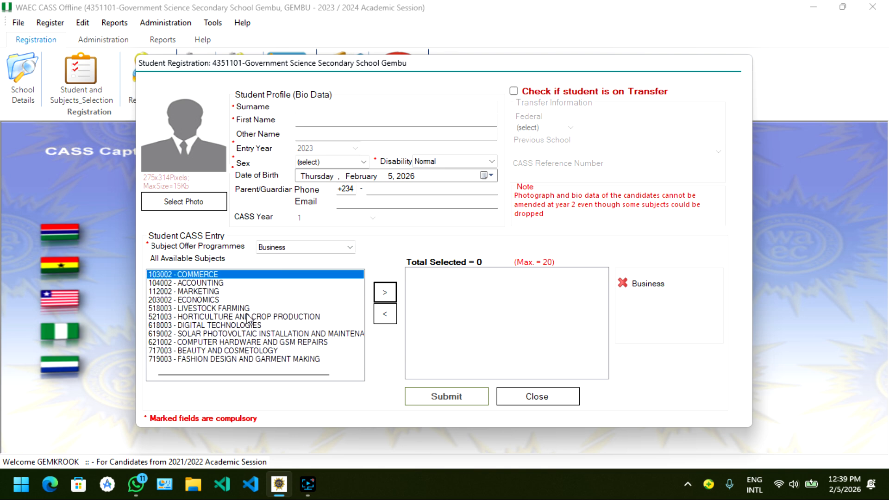
click(297, 246)
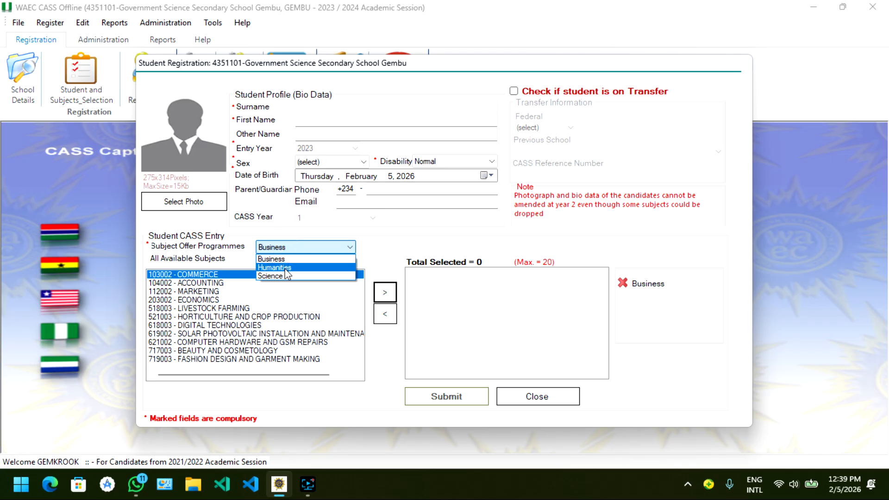
click(285, 269)
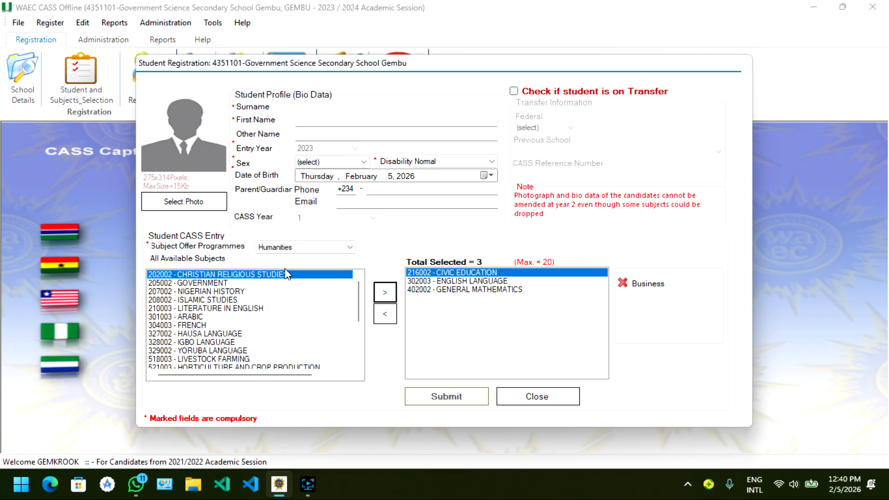
click(300, 247)
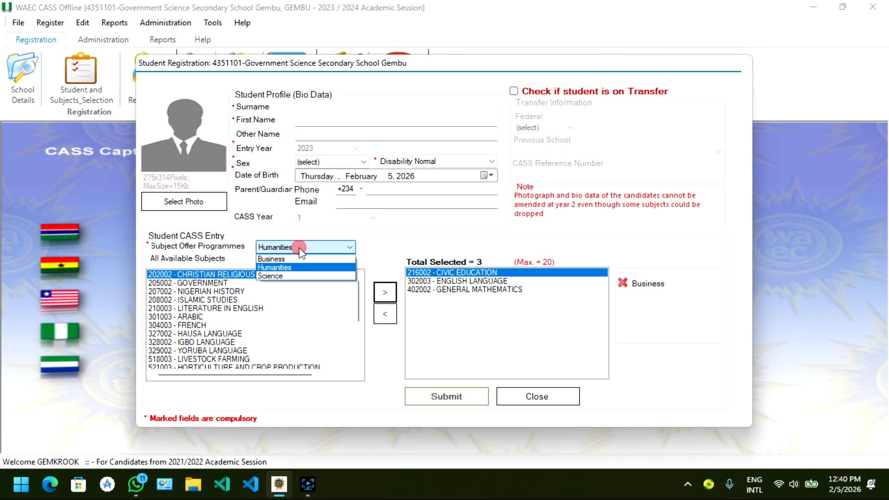
click(292, 277)
scroll(221, 309, down, 2)
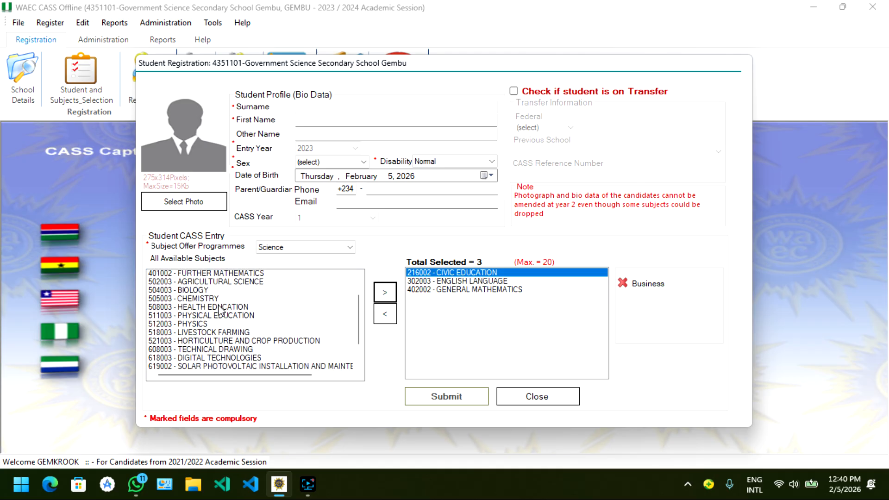
scroll(220, 309, down, 2)
scroll(220, 309, up, 3)
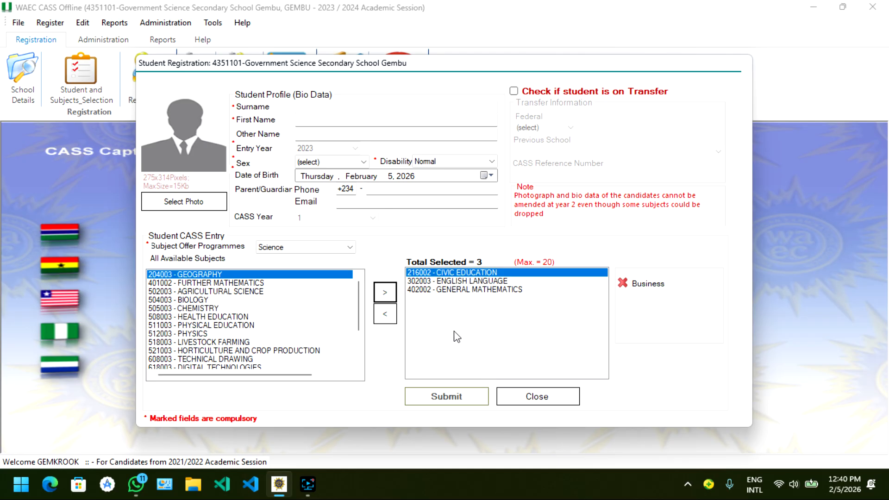
click(557, 394)
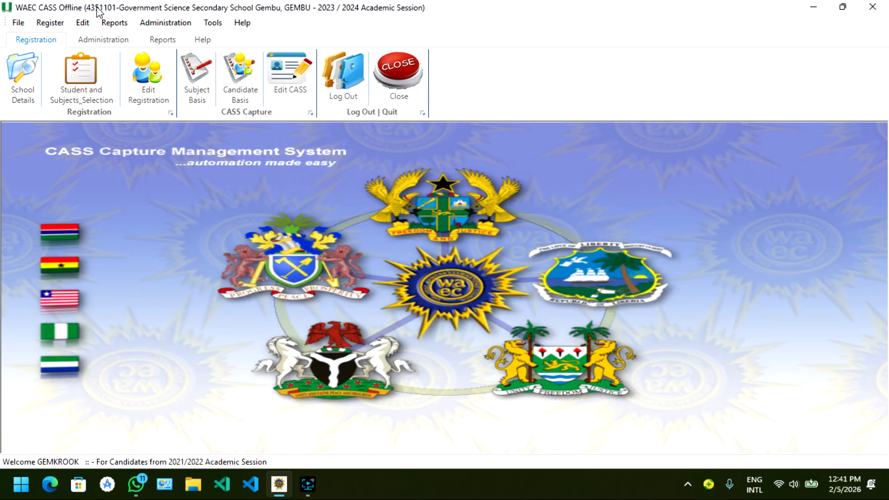
Look through the editable student registrations for CASS Year 1 and session year 2023, and close the listing.
click(149, 90)
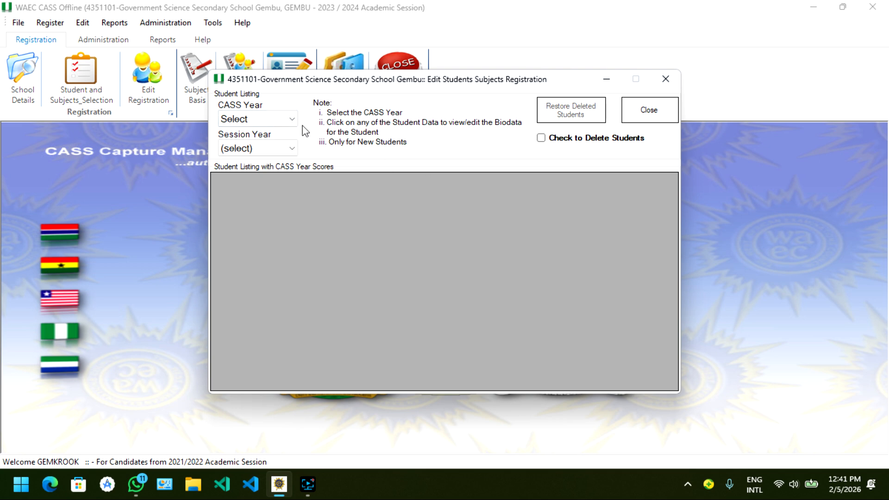
click(277, 121)
click(268, 145)
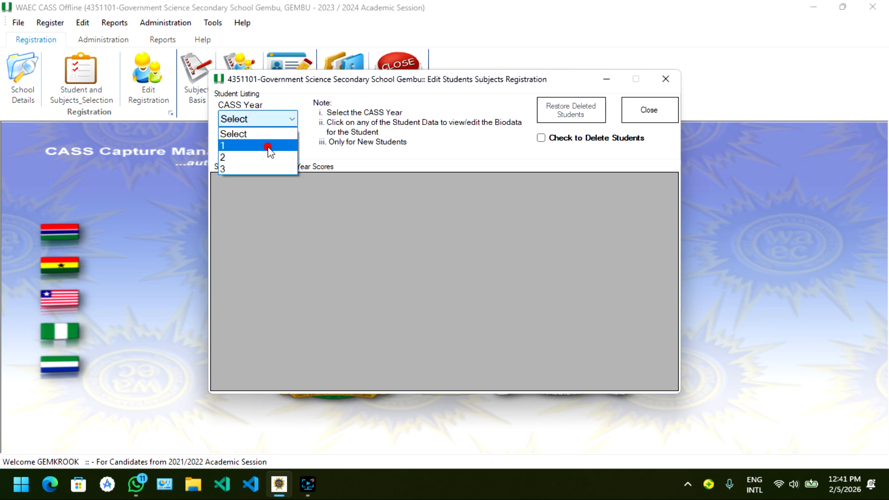
click(268, 147)
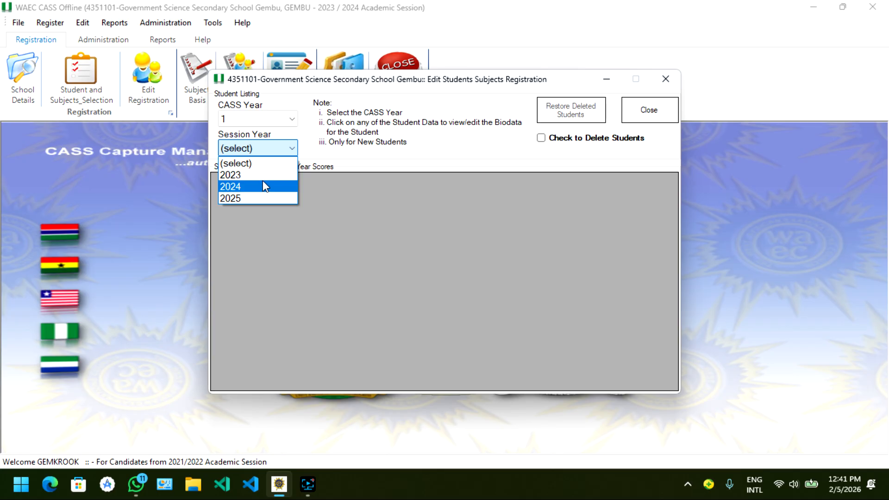
click(263, 176)
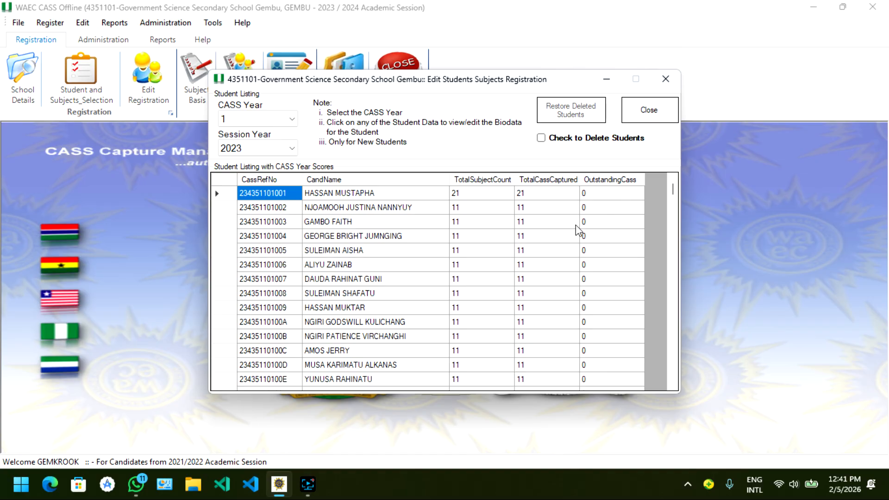
scroll(577, 231, down, 10)
scroll(578, 232, down, 15)
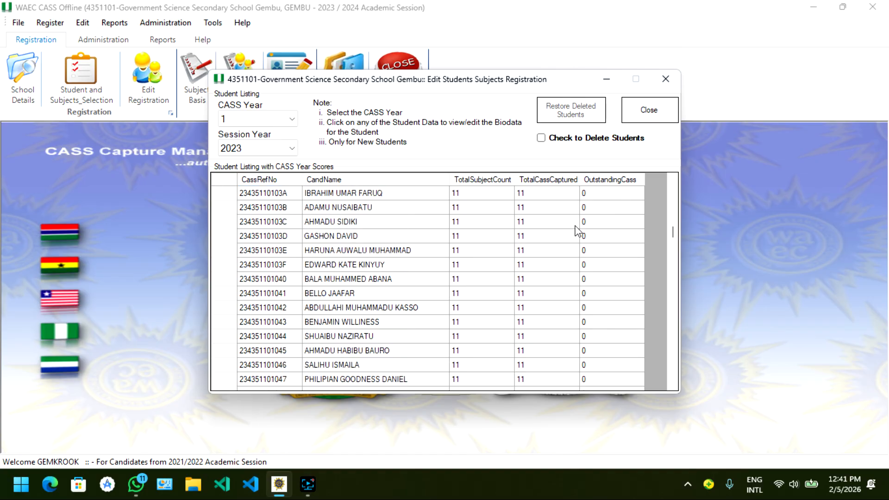
scroll(577, 232, down, 15)
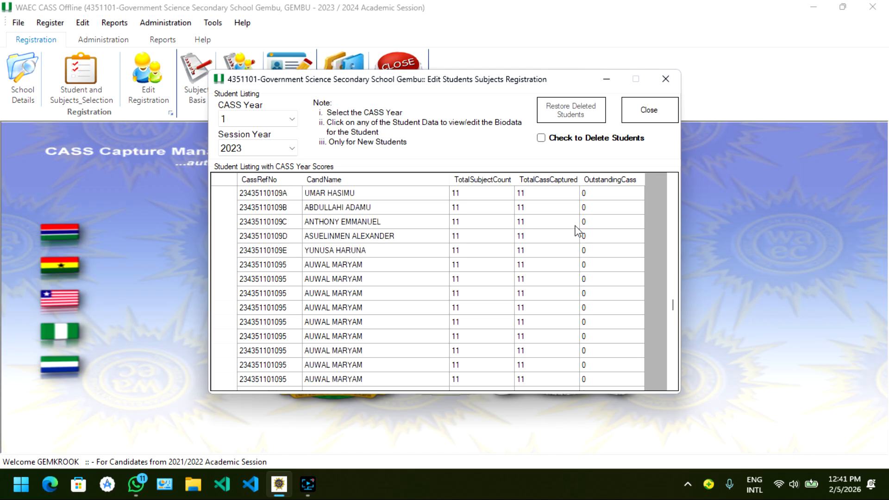
scroll(577, 232, down, 12)
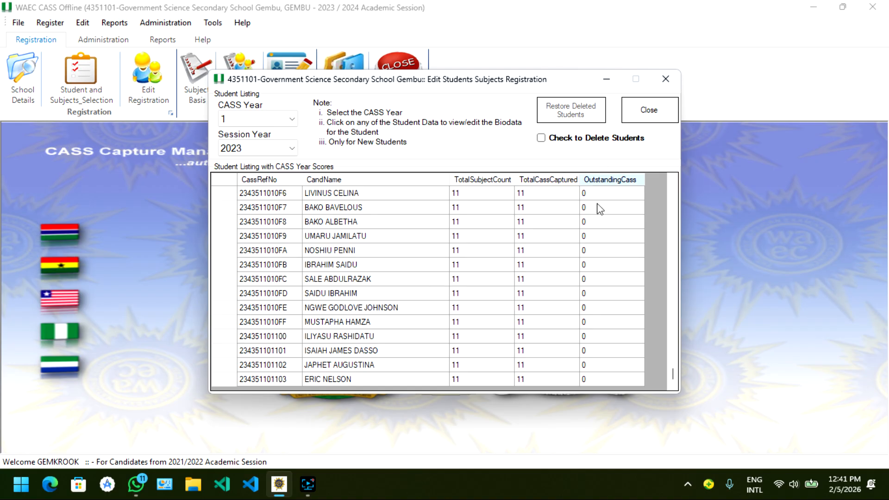
scroll(580, 230, up, 10)
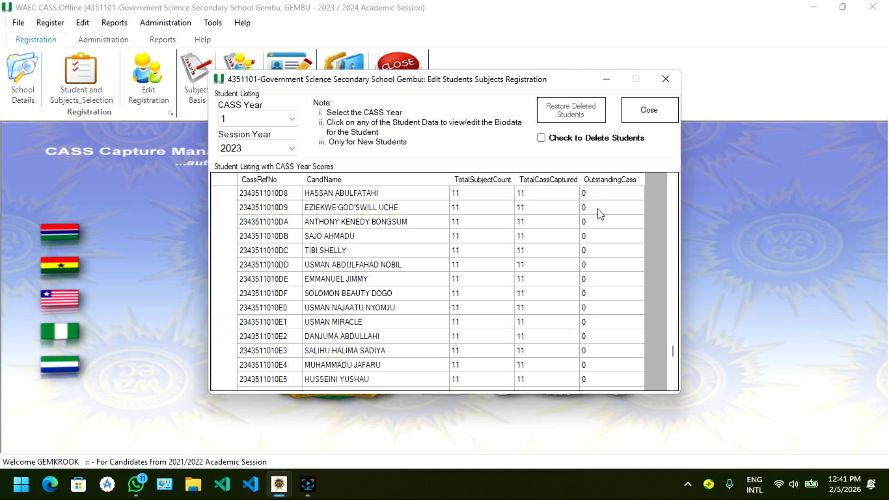
click(671, 119)
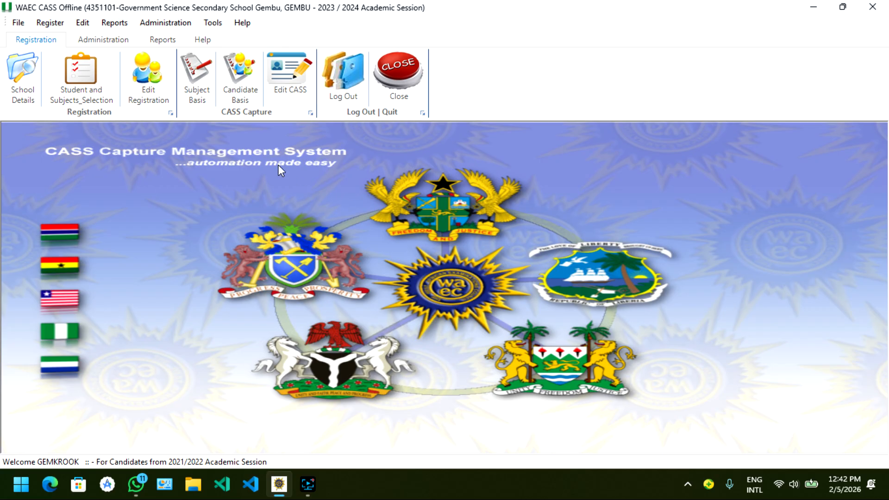
Open CASS mark entry by subject and list the Agricultural Science scores for CASS year 1 and exam year 2023.
click(206, 94)
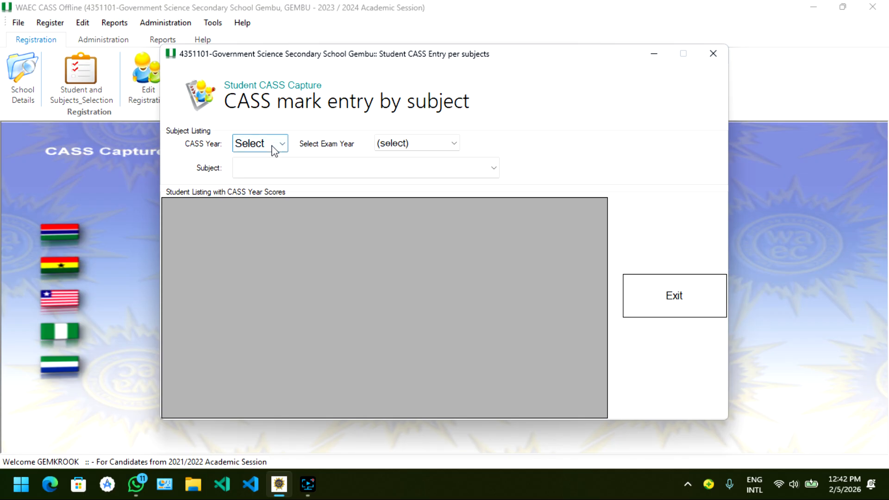
click(270, 145)
click(268, 171)
click(329, 144)
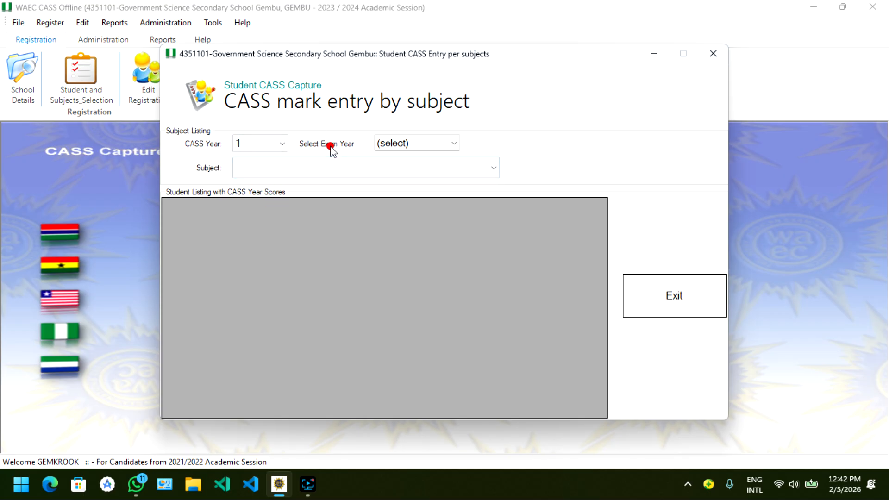
click(389, 147)
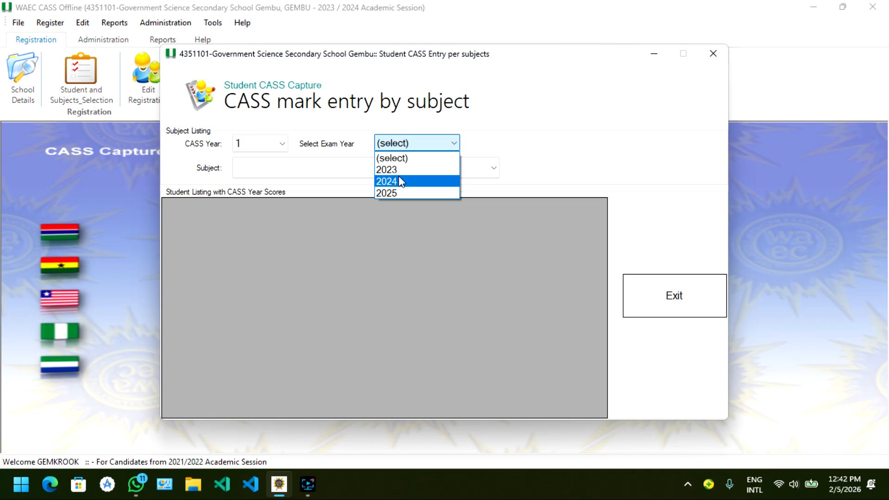
click(398, 180)
click(396, 167)
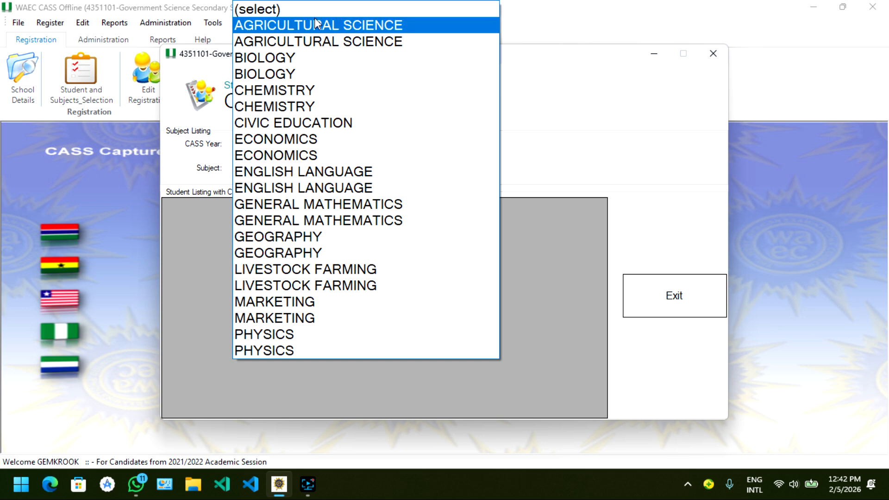
click(315, 20)
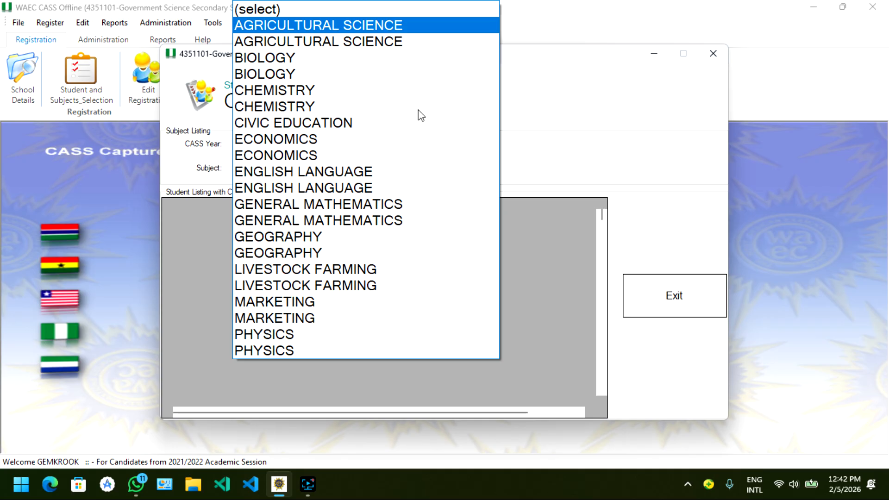
key(Return)
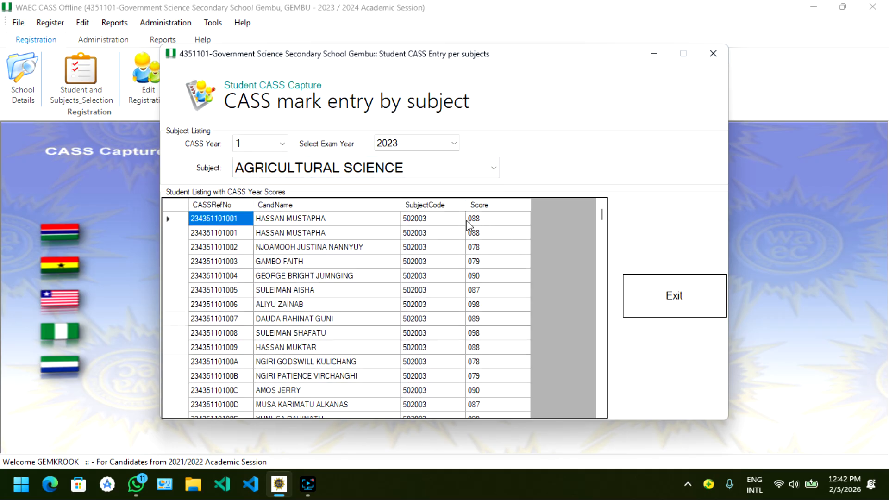
Look through the students' Agricultural Science scores and switch the subject to Biology.
scroll(496, 227, down, 10)
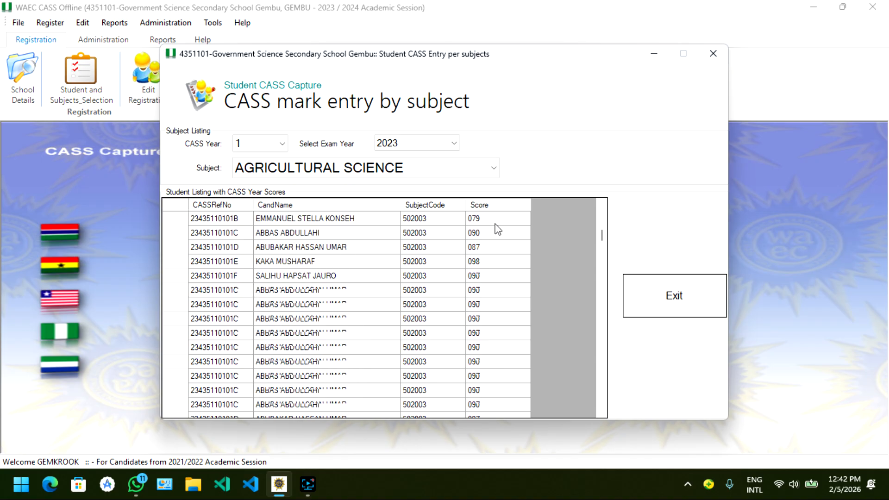
scroll(499, 229, down, 13)
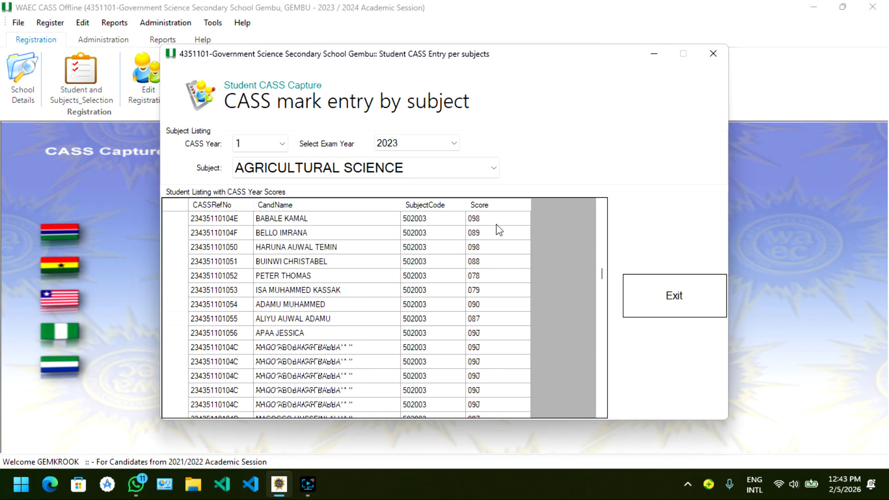
scroll(499, 230, down, 20)
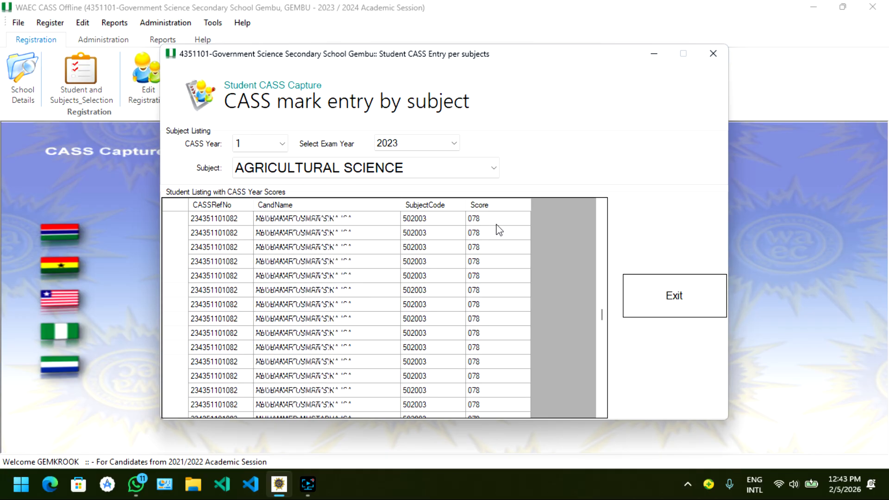
scroll(499, 230, down, 20)
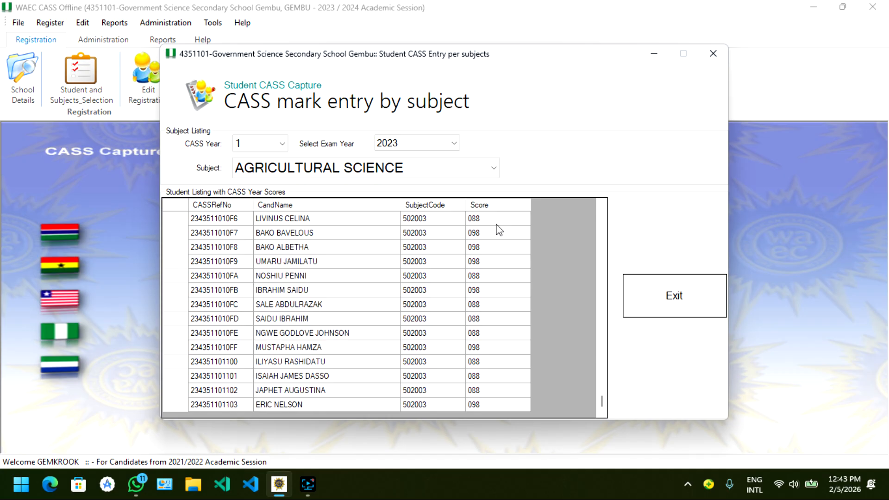
scroll(360, 293, up, 4)
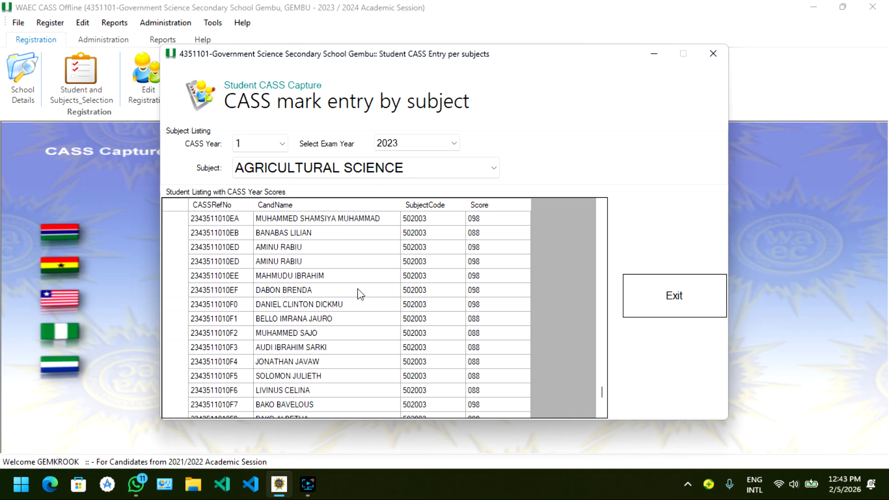
scroll(360, 293, up, 6)
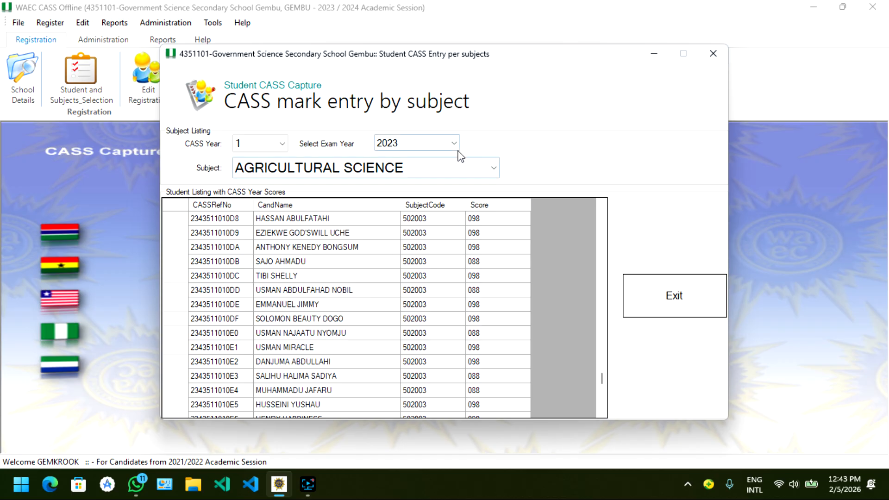
click(466, 176)
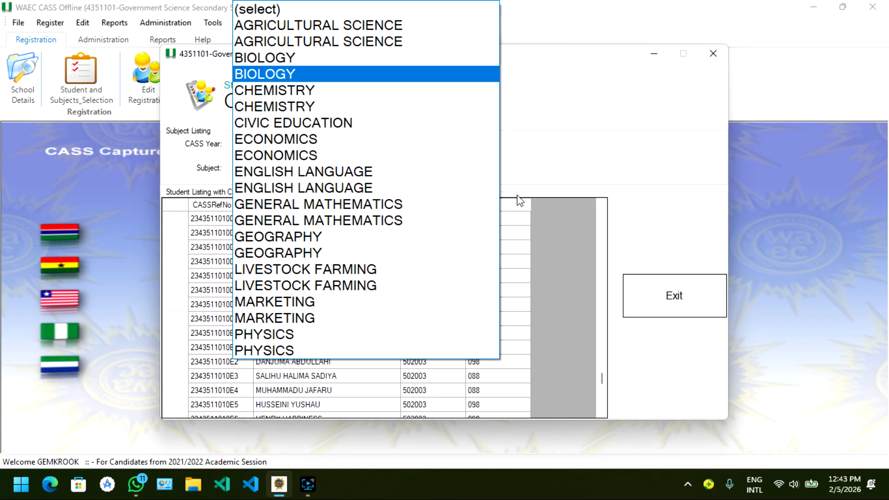
click(511, 246)
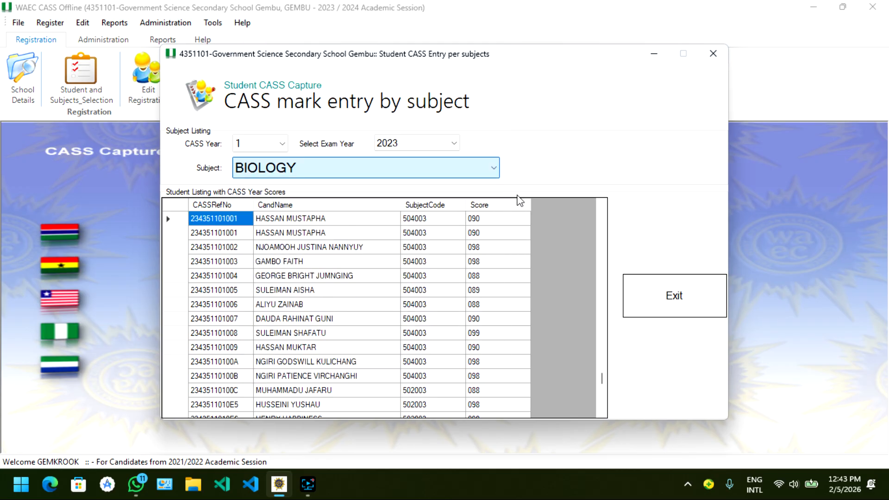
Close the mark entry form and generate the Photo Album report for CASS Year 1 and entry year 2023.
click(677, 299)
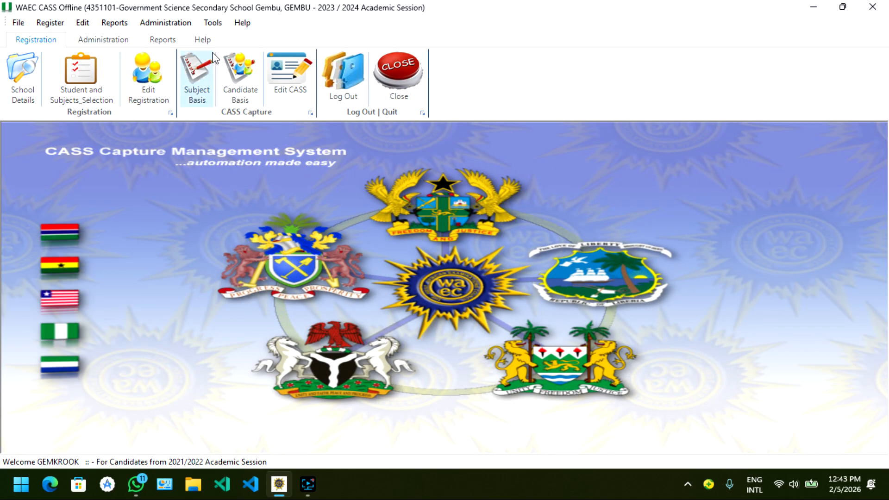
click(168, 40)
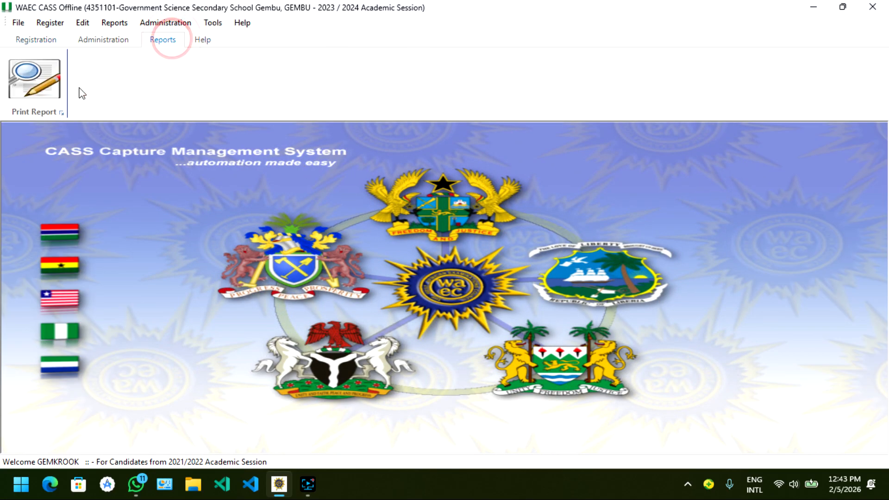
click(56, 93)
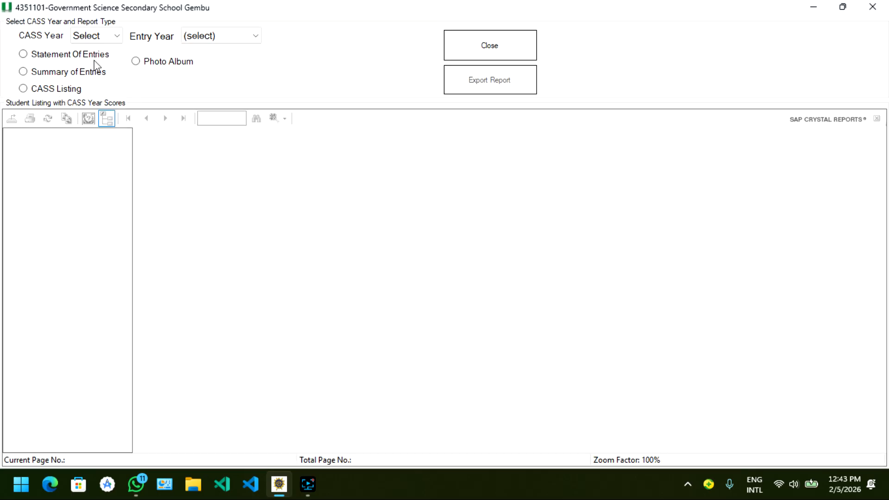
click(104, 30)
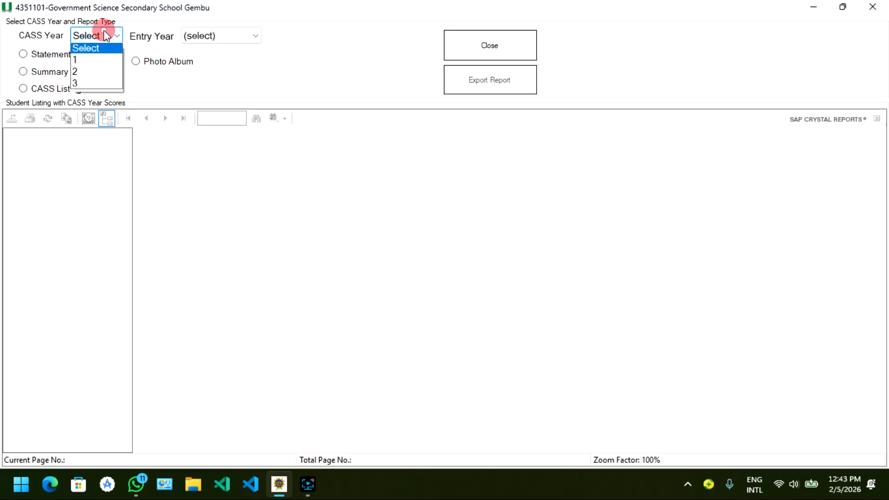
click(96, 63)
click(202, 40)
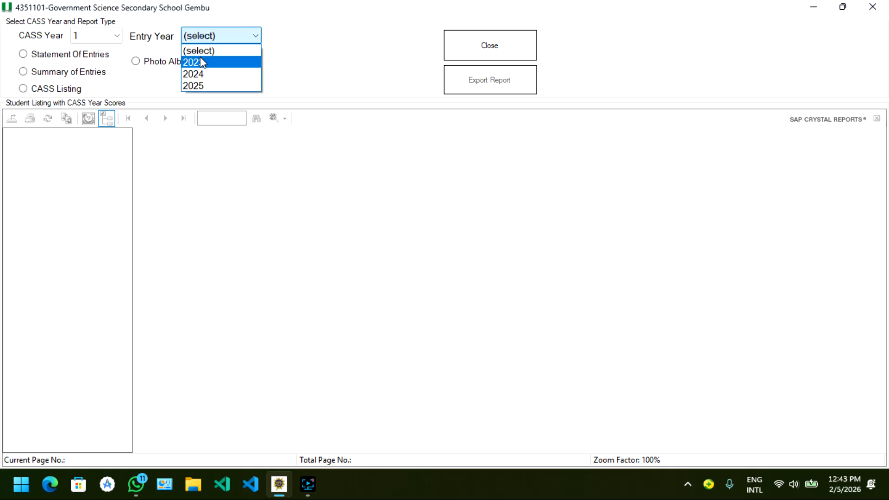
click(200, 62)
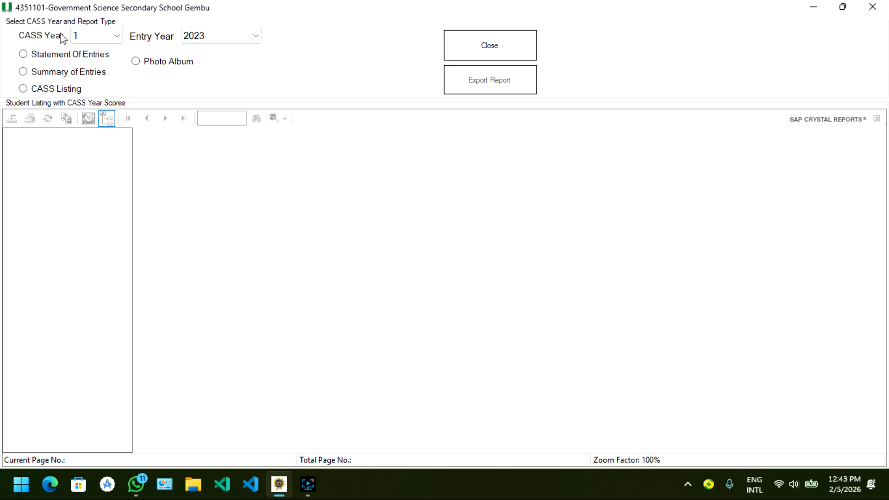
click(136, 62)
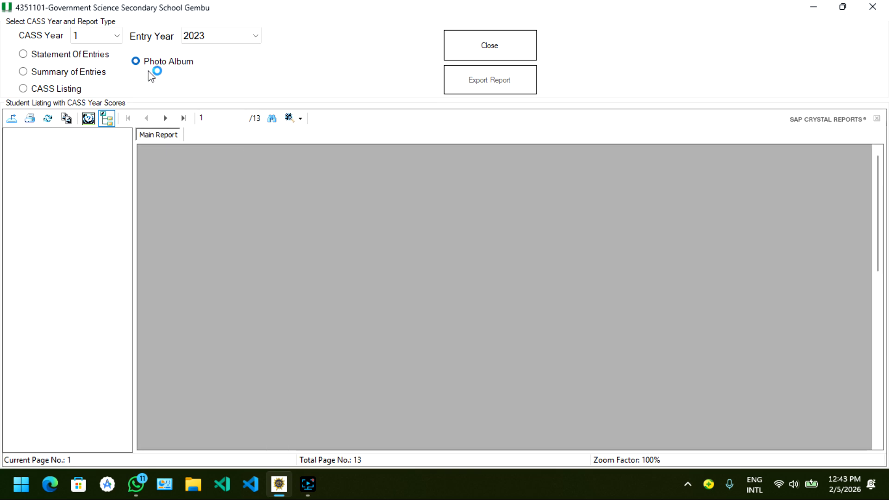
Look through the first and last pages of the student photo album and close the report viewer.
scroll(560, 291, down, 5)
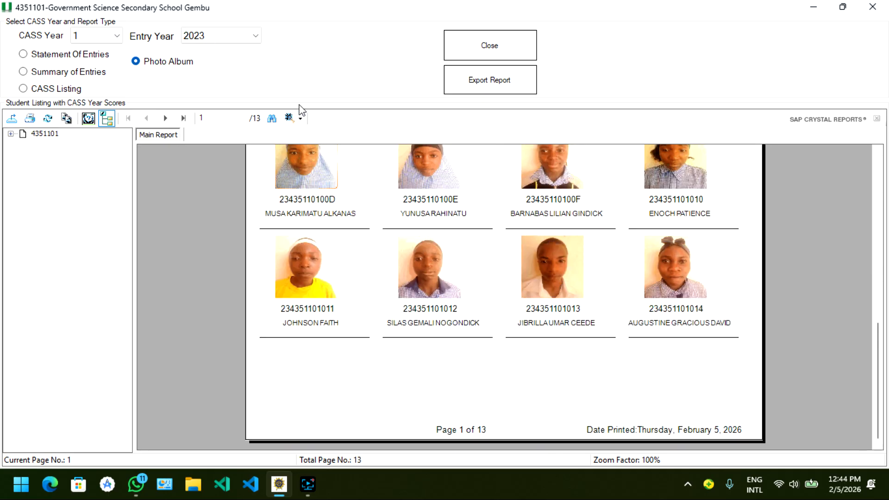
click(185, 118)
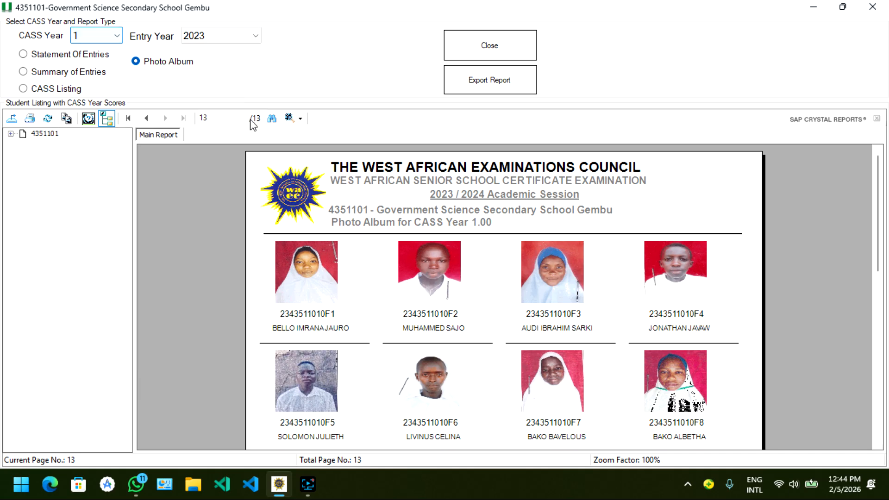
click(490, 54)
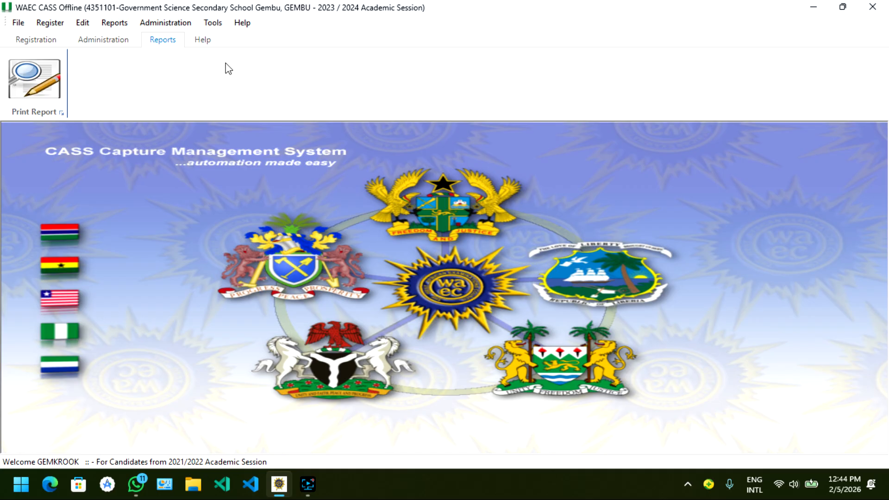
View the form for adding a CASS subject for all students, close it, and review the remaining administration commands.
click(156, 20)
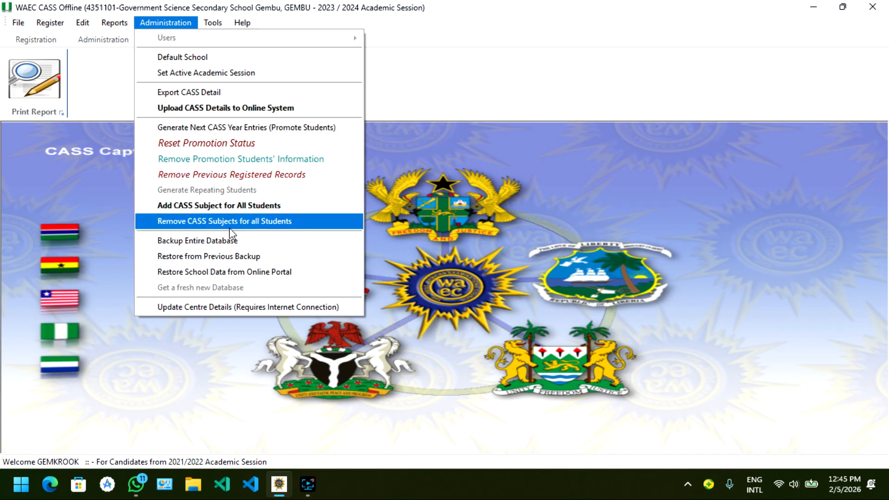
click(271, 206)
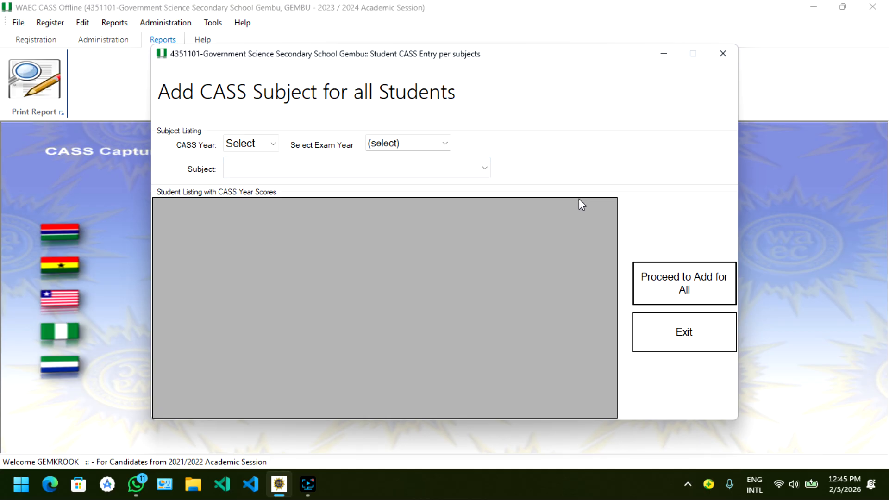
click(704, 351)
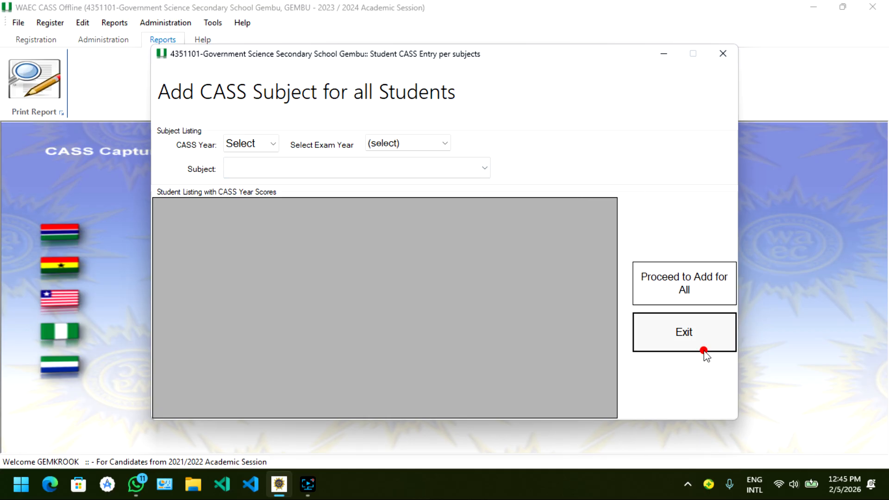
click(158, 23)
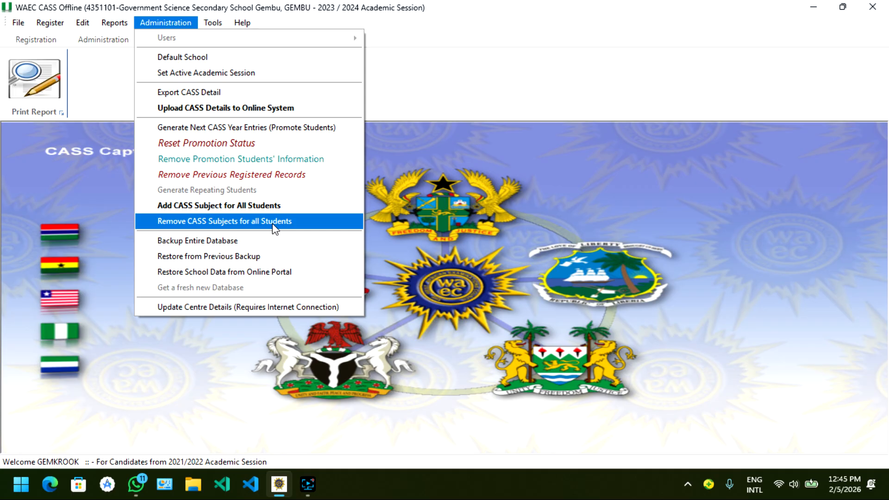
click(399, 221)
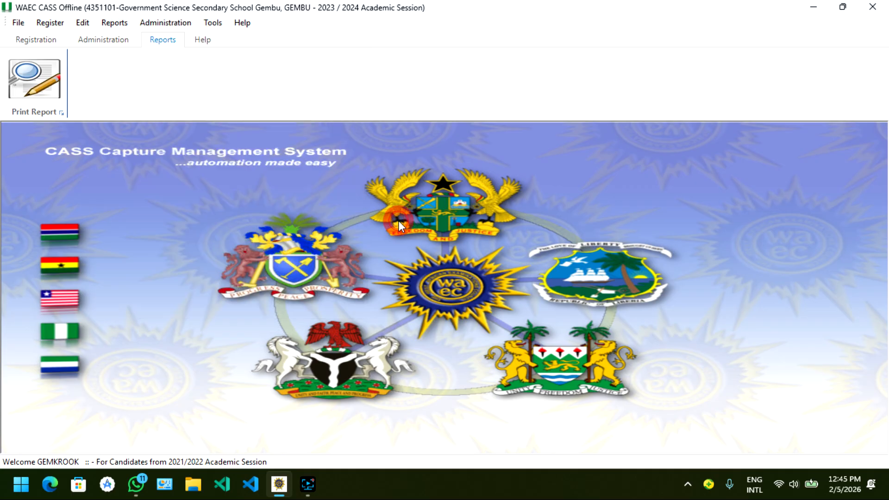